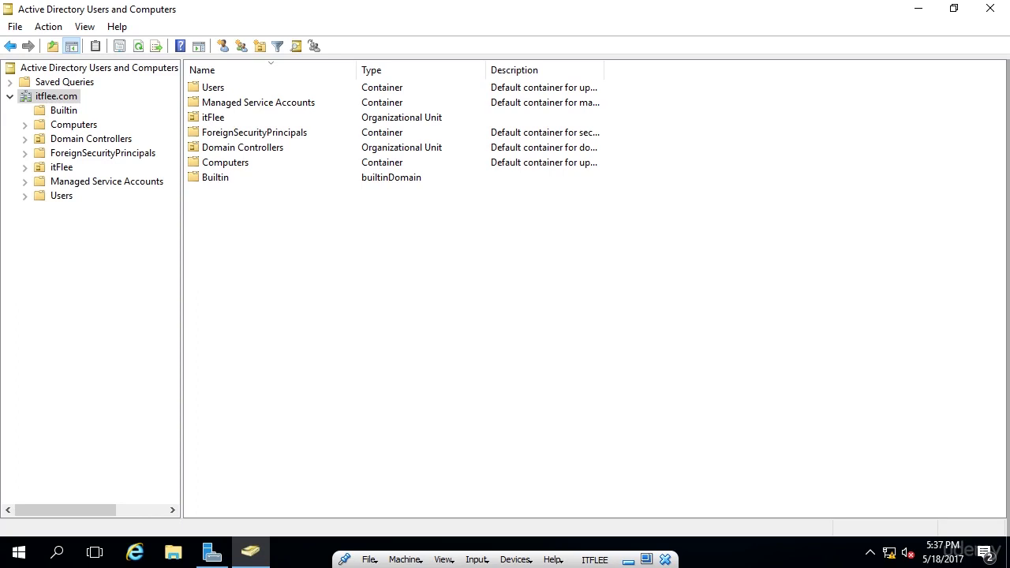
Expand the itFlee OU and bring up the New > Group menu for Domain Users.
right_click(24, 98)
left_click(10, 112)
left_click(24, 168)
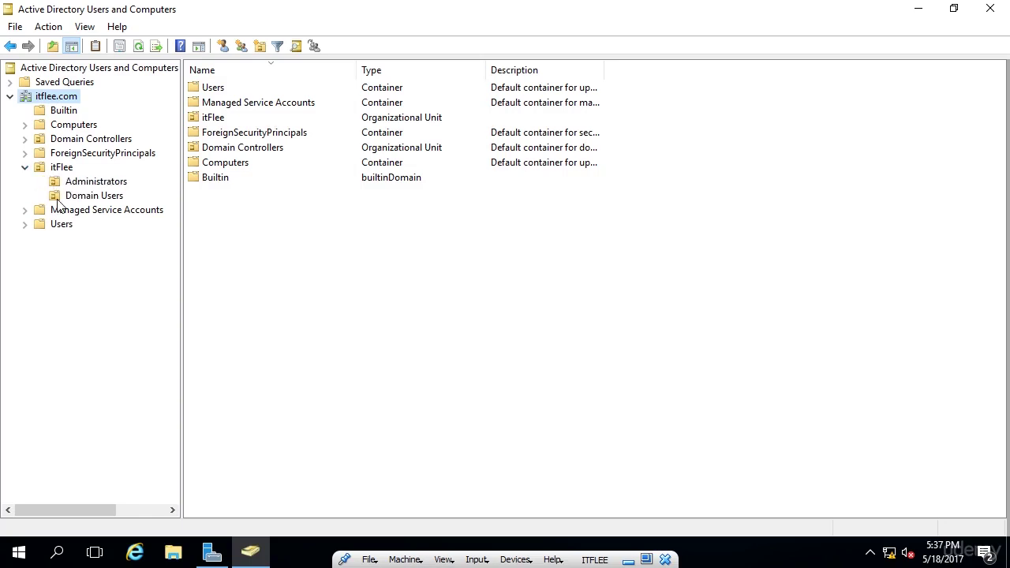
right_click(124, 201)
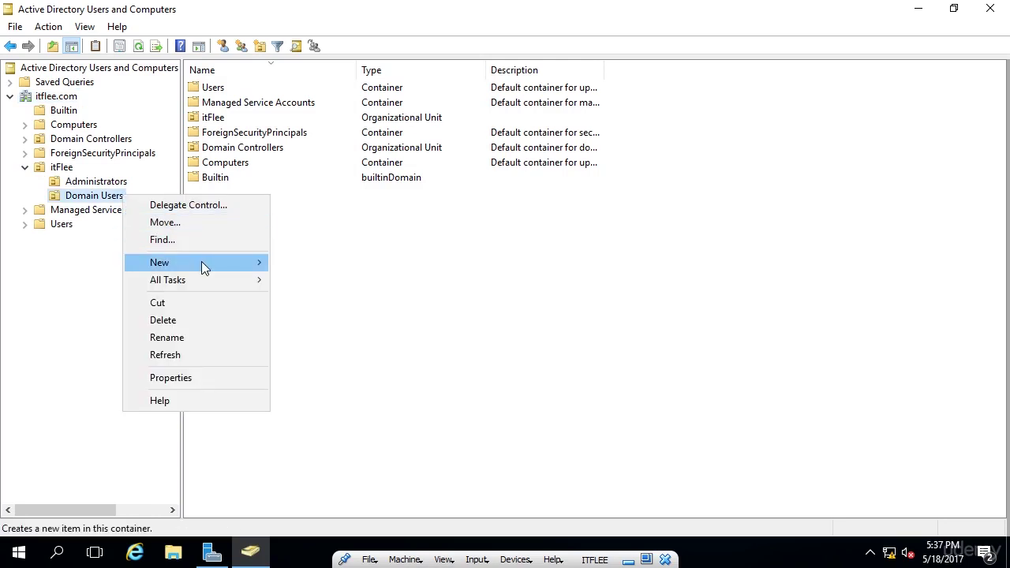
mouse_move(202, 263)
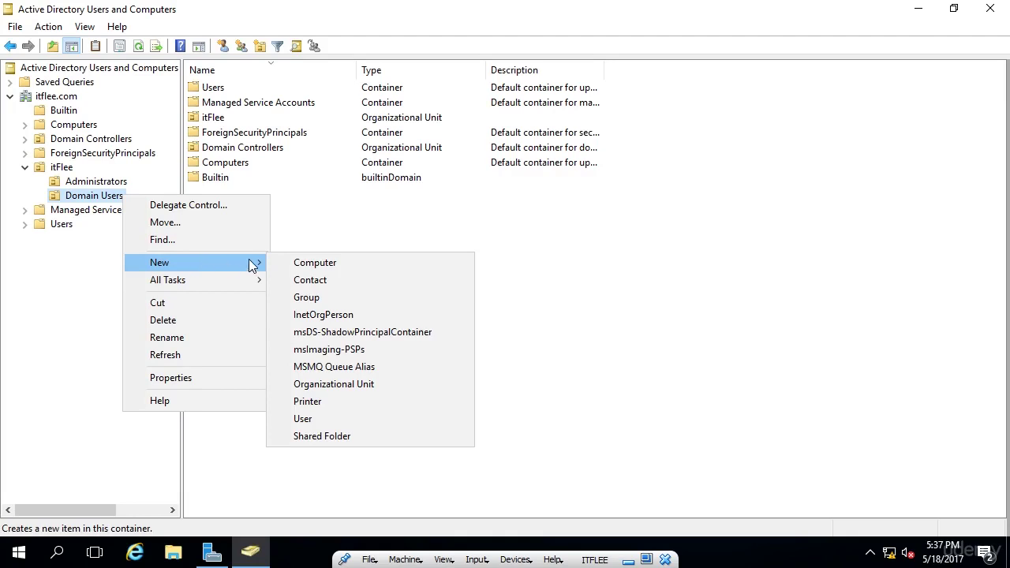
Start a new group in Domain Users named Sales with Domain local scope.
left_click(359, 297)
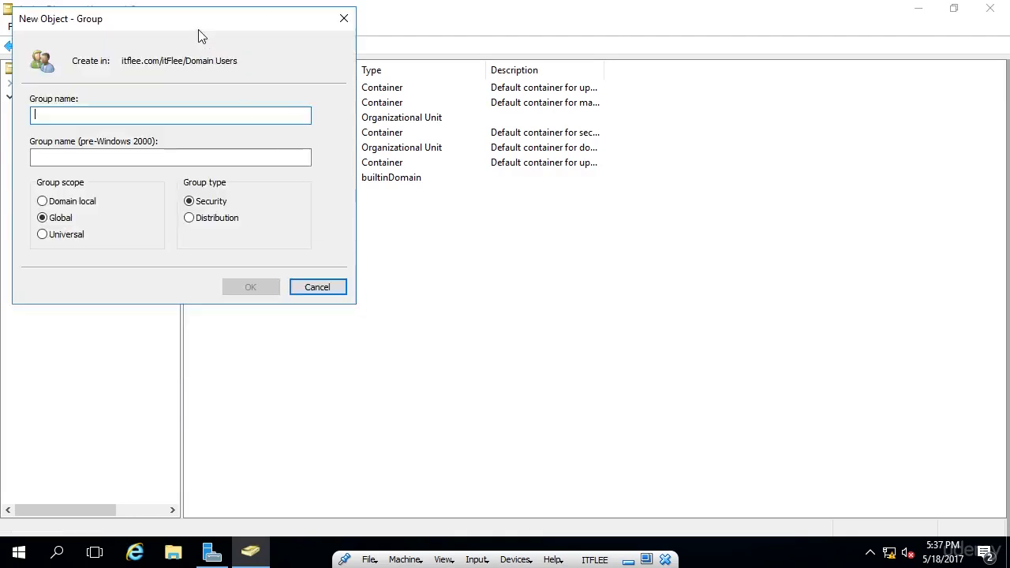
left_click_drag(179, 18, 517, 141)
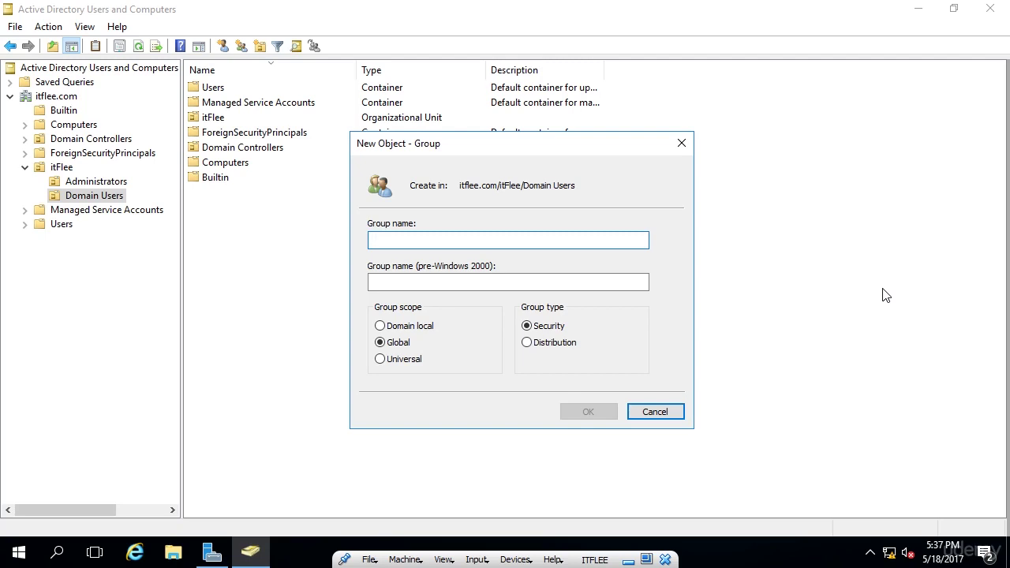
type("Sales")
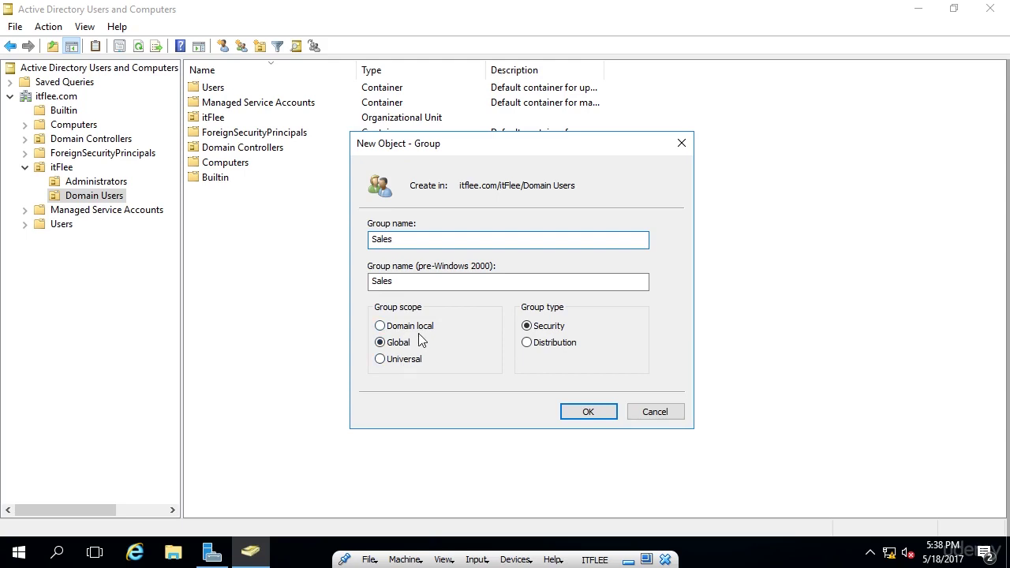
left_click(420, 334)
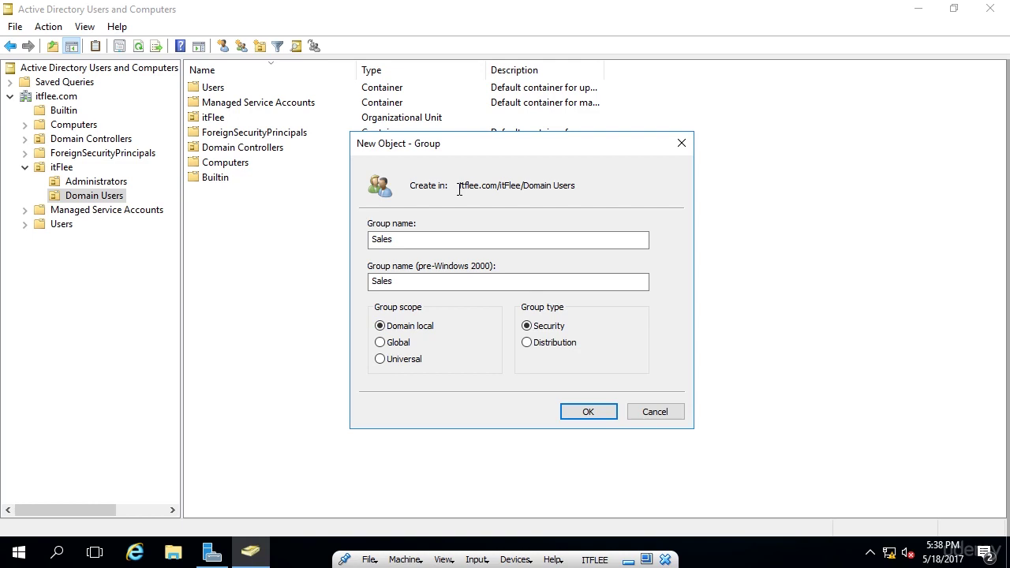
Try the Global, Universal, Distribution and Security options, settling on Global scope and Distribution type.
left_click_drag(404, 240, 352, 239)
left_click(418, 240)
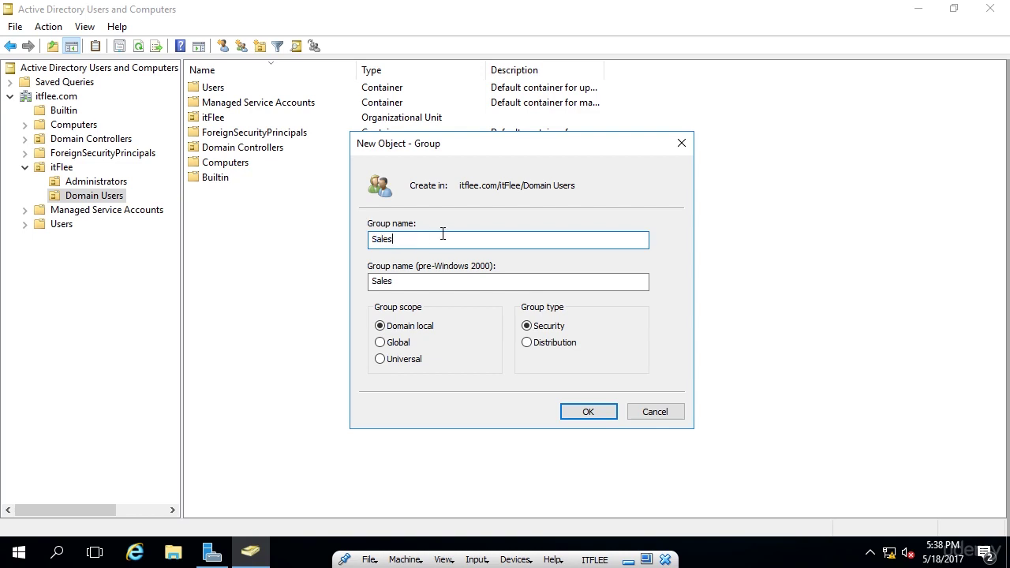
left_click(384, 342)
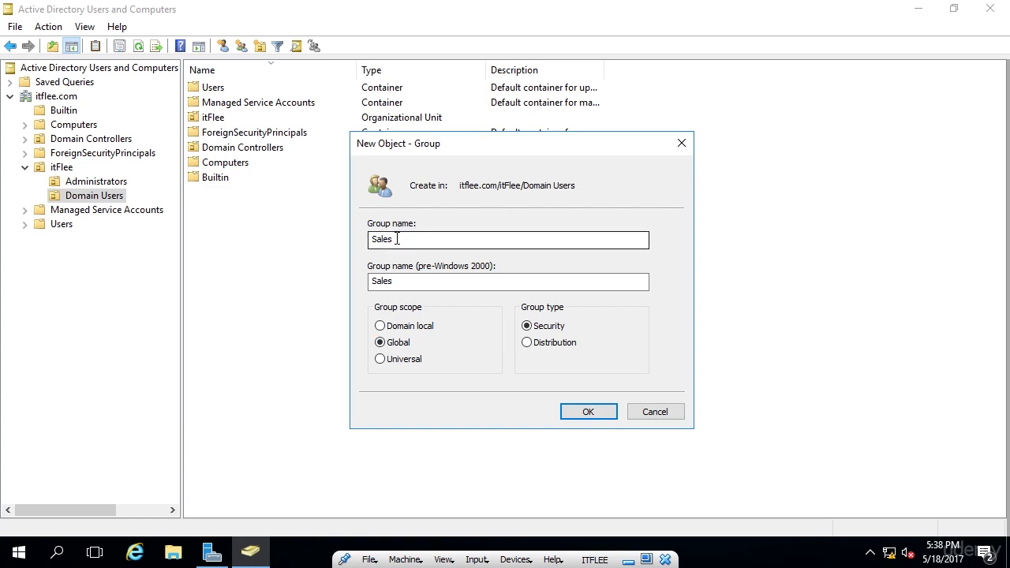
left_click(395, 360)
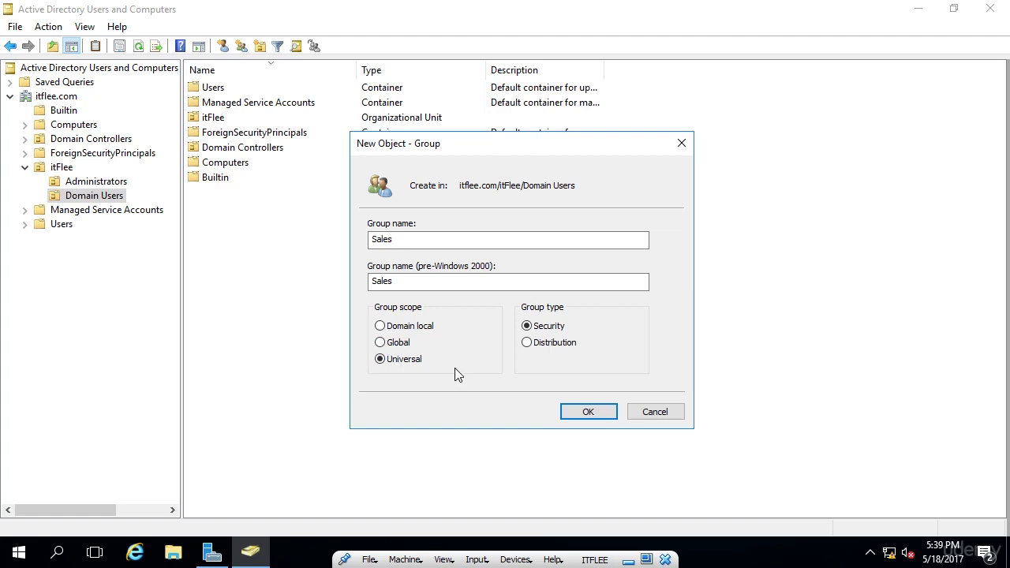
left_click(408, 345)
left_click(527, 342)
left_click(562, 330)
left_click(573, 340)
Rename the group to IT Support and back to Sales, switching its type to Security.
double_click(410, 238)
type("IT Support")
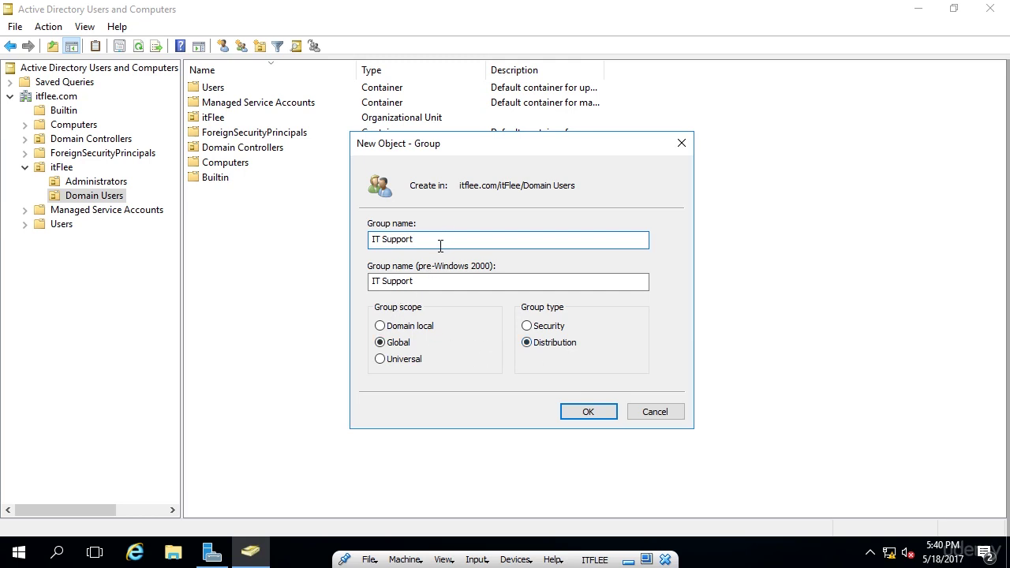
left_click_drag(411, 246, 315, 261)
left_click(537, 348)
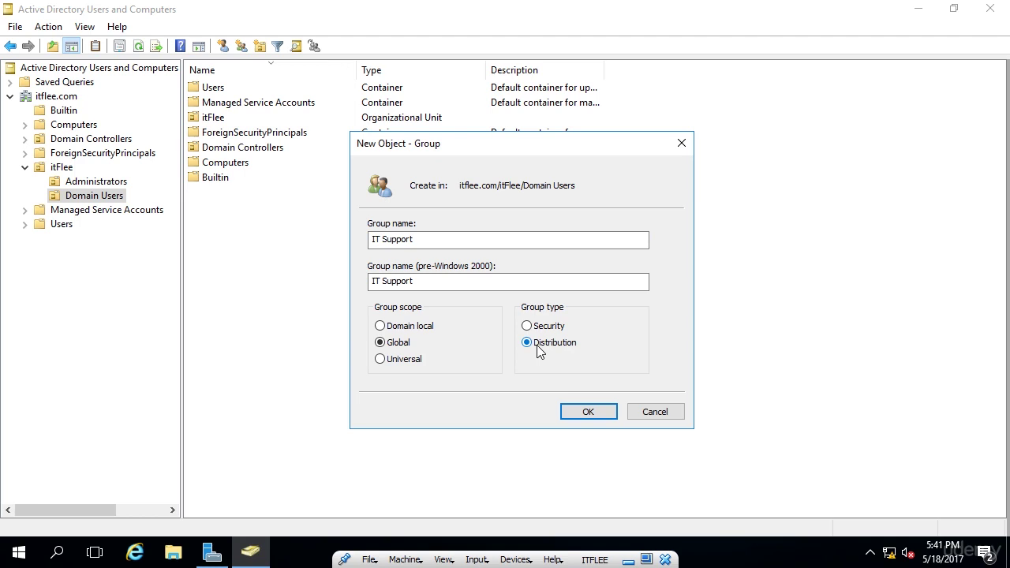
left_click(537, 326)
left_click_drag(440, 235, 314, 241)
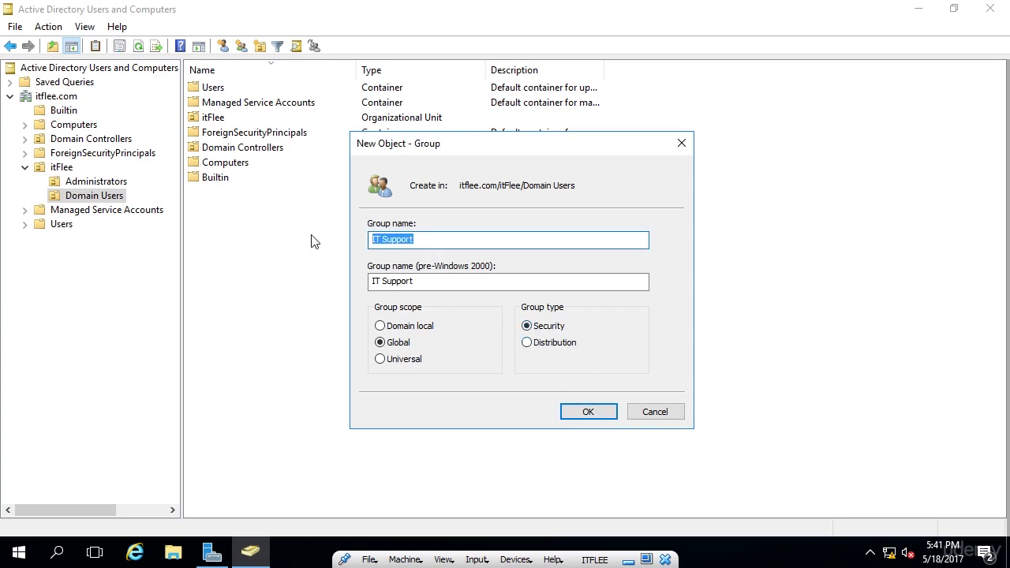
type("Sales")
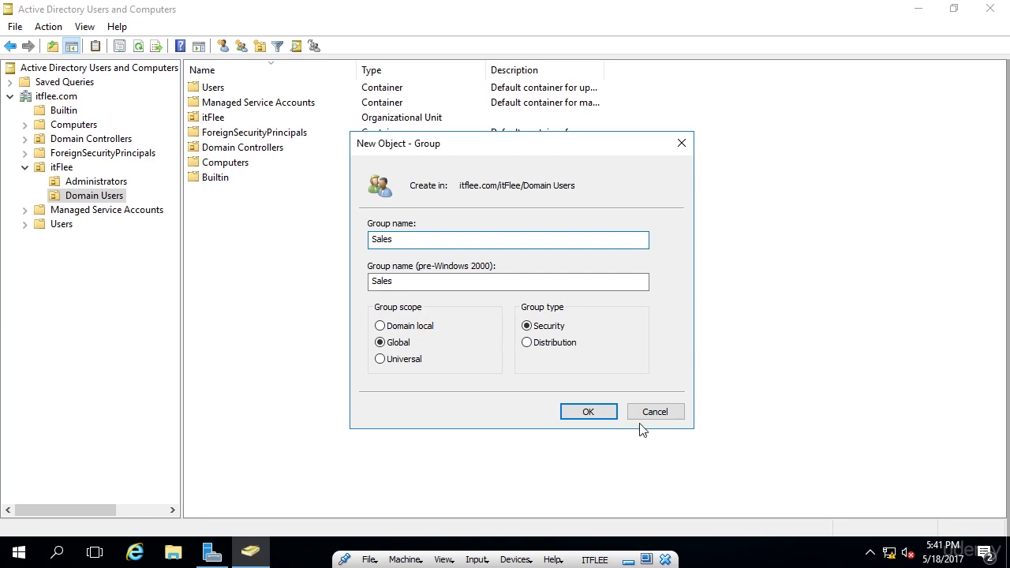
Create the Sales group and bring up its actions in the Domain Users list.
left_click(584, 412)
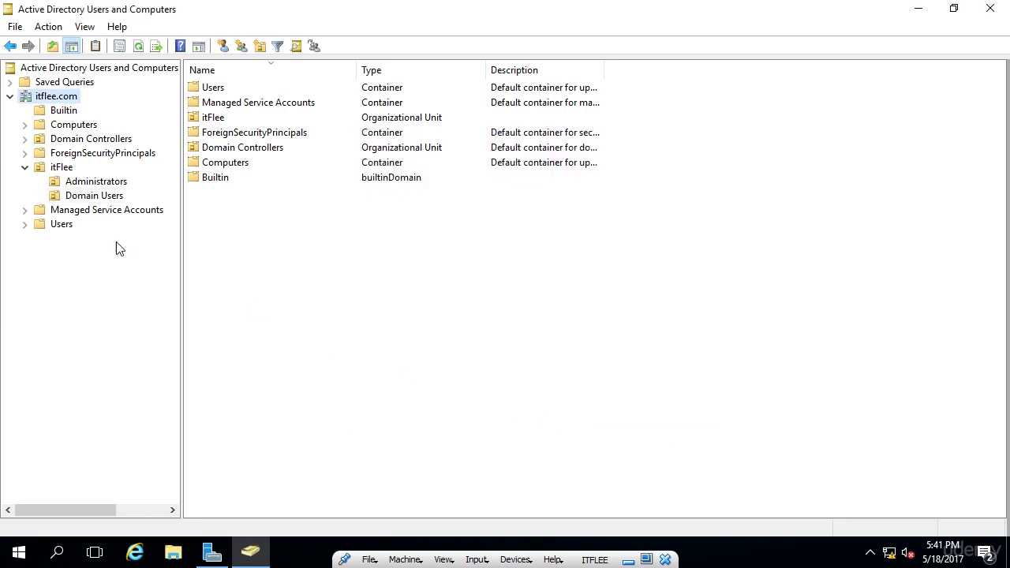
left_click(79, 195)
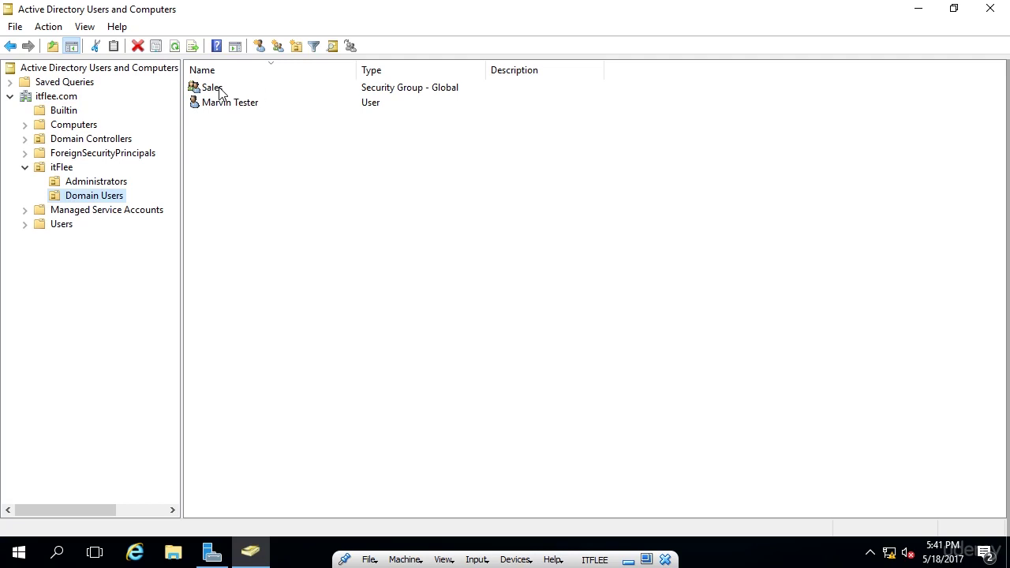
right_click(442, 93)
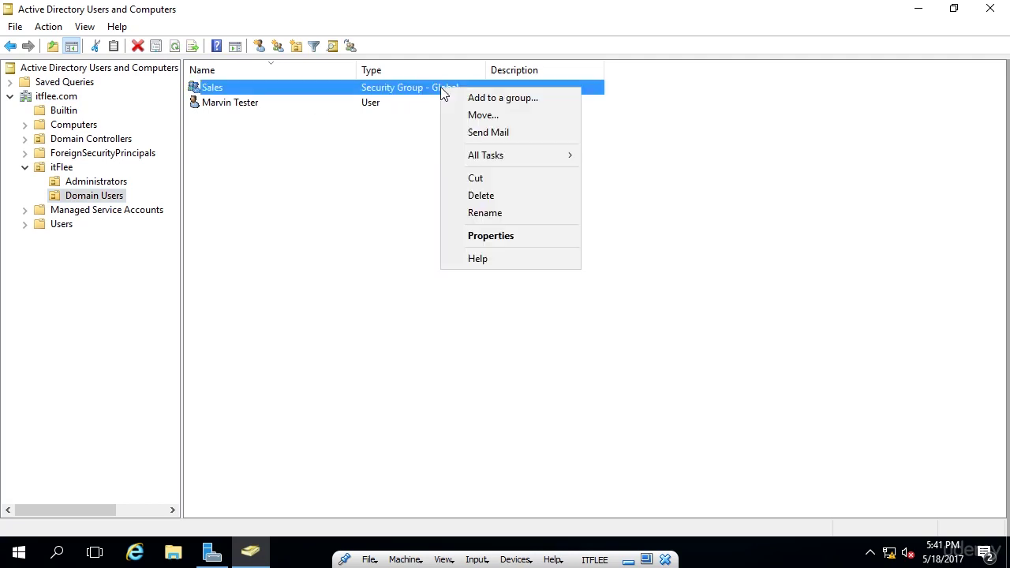
Open Sales properties, step through the General fields, and view its empty Members list.
left_click(527, 237)
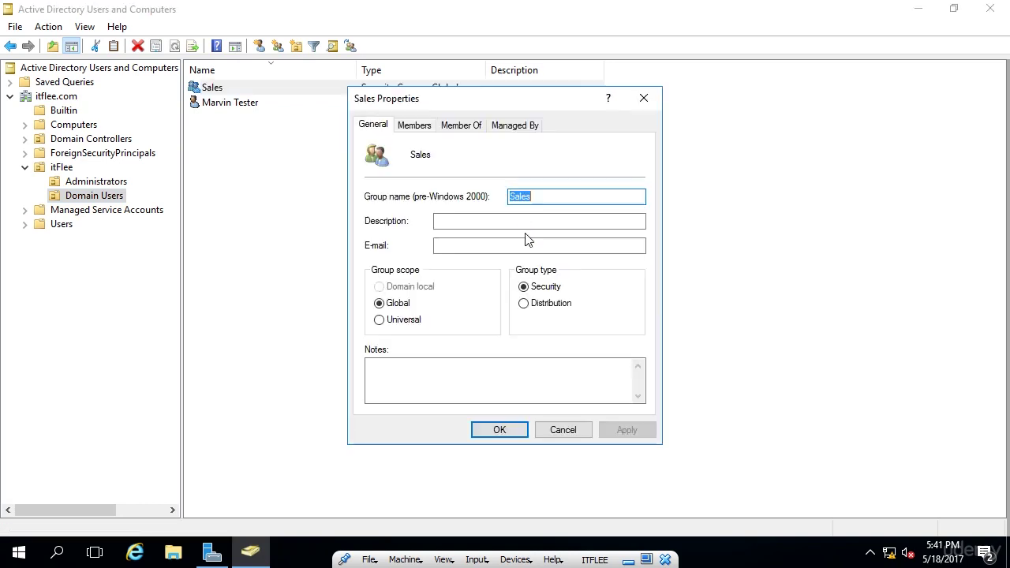
left_click(465, 221)
left_click(470, 243)
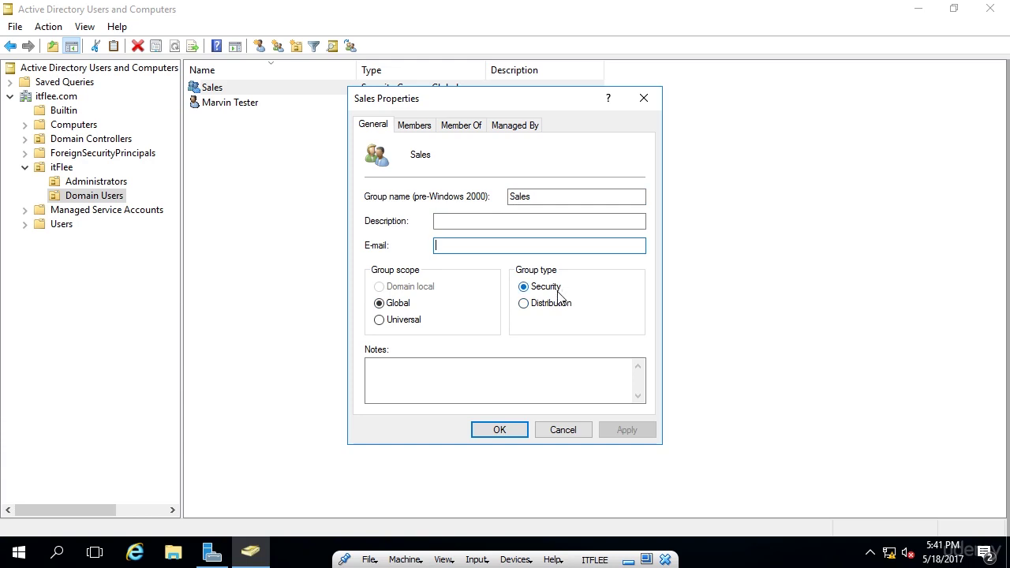
left_click(542, 369)
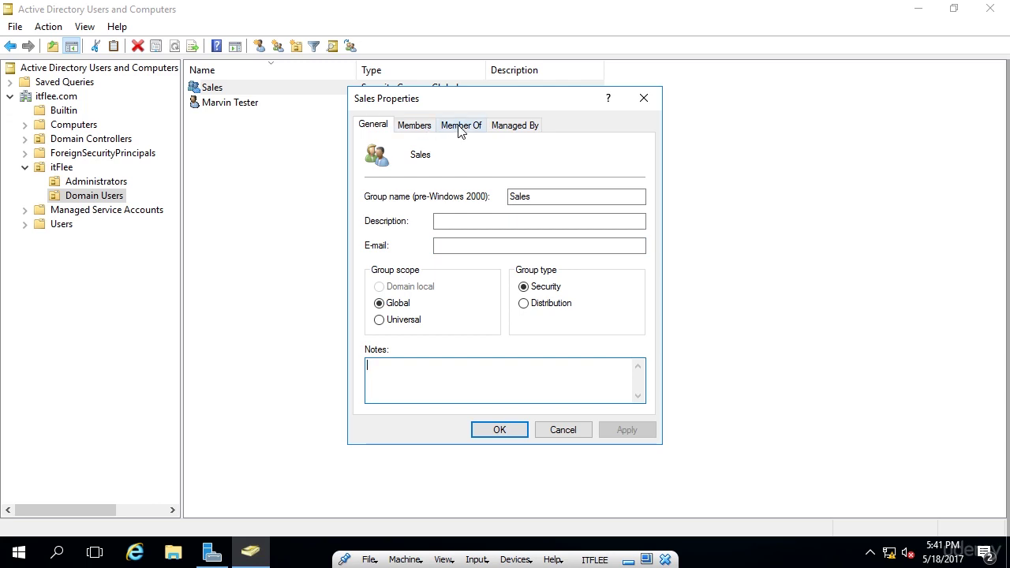
left_click(412, 126)
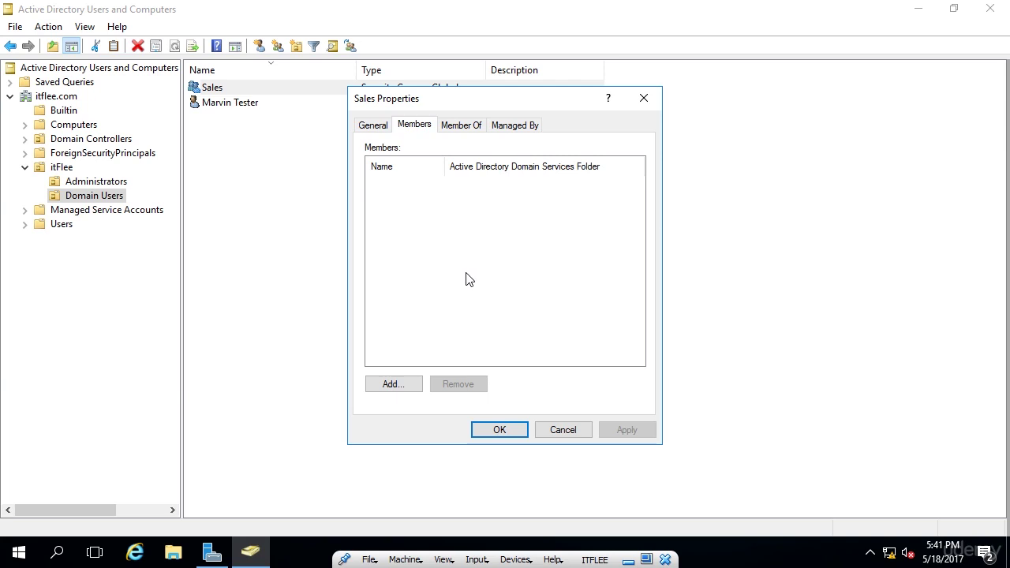
Add the user from itFlee/Administrators to Sales by name and apply the change.
left_click(386, 384)
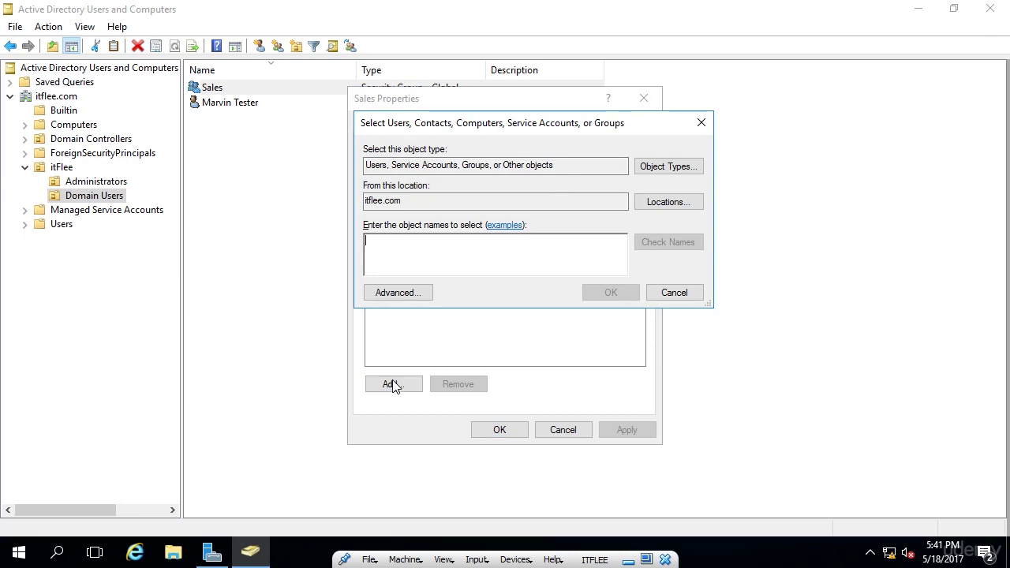
type("Paul Hill")
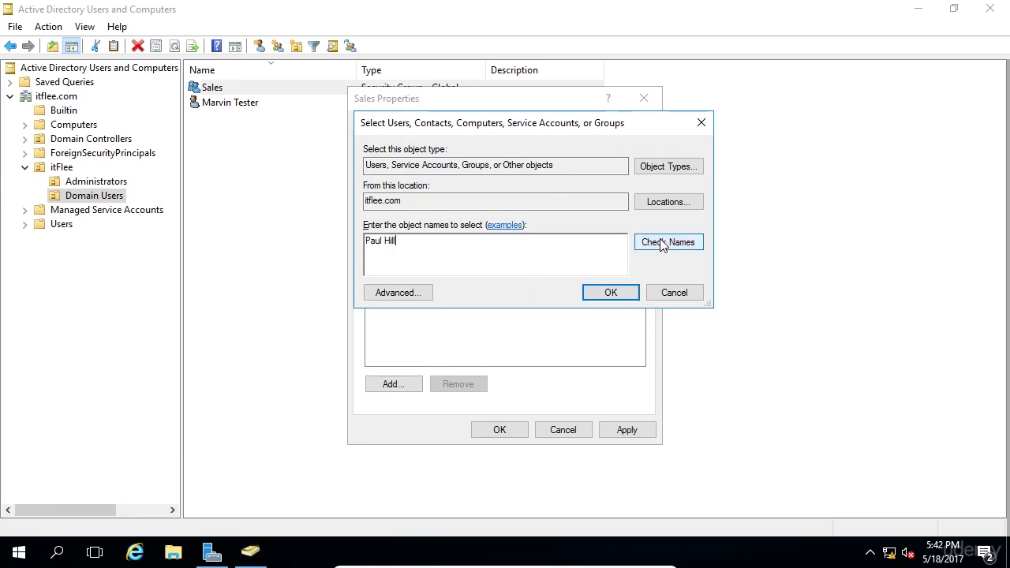
left_click(665, 242)
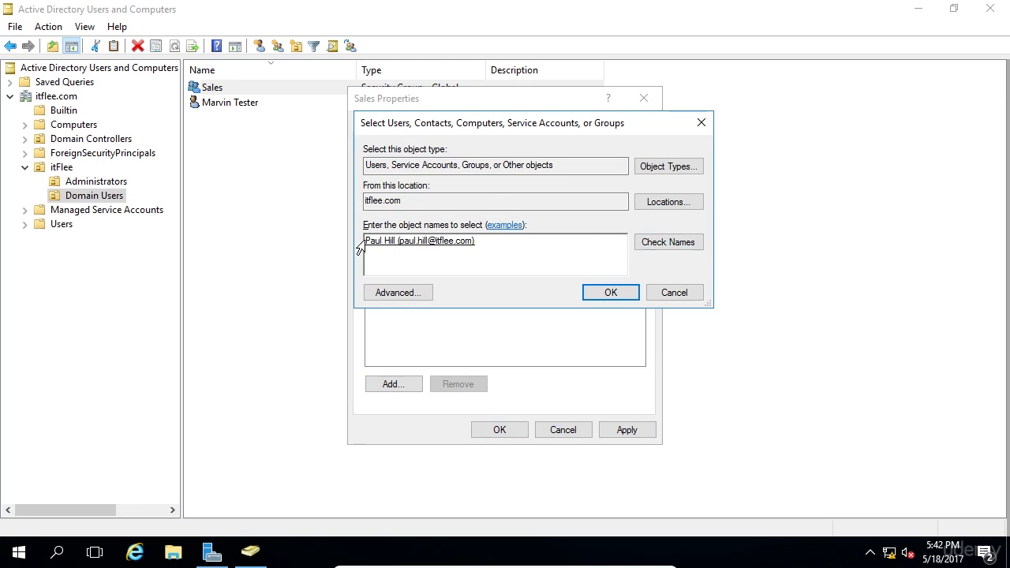
double_click(488, 241)
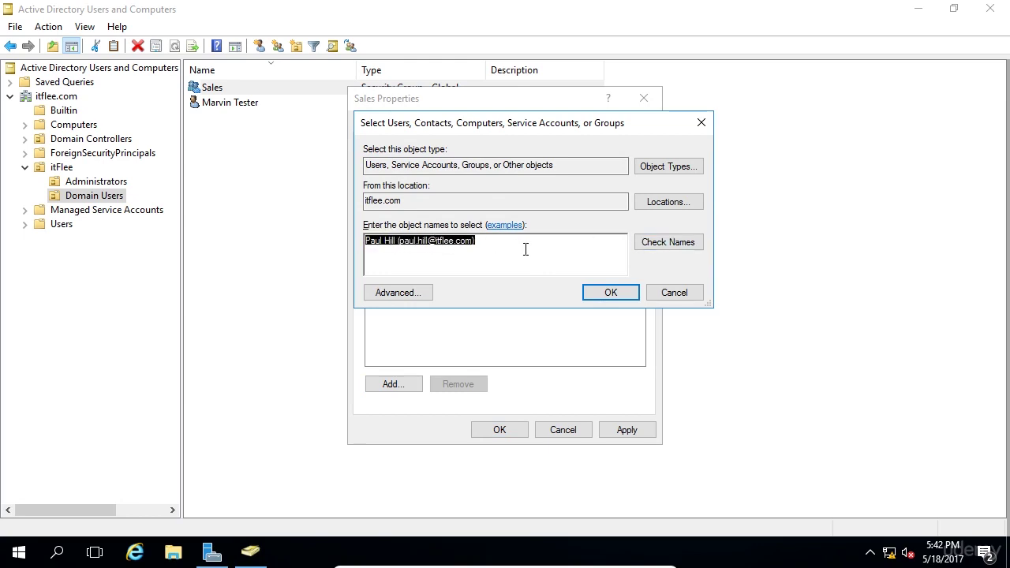
left_click(526, 252)
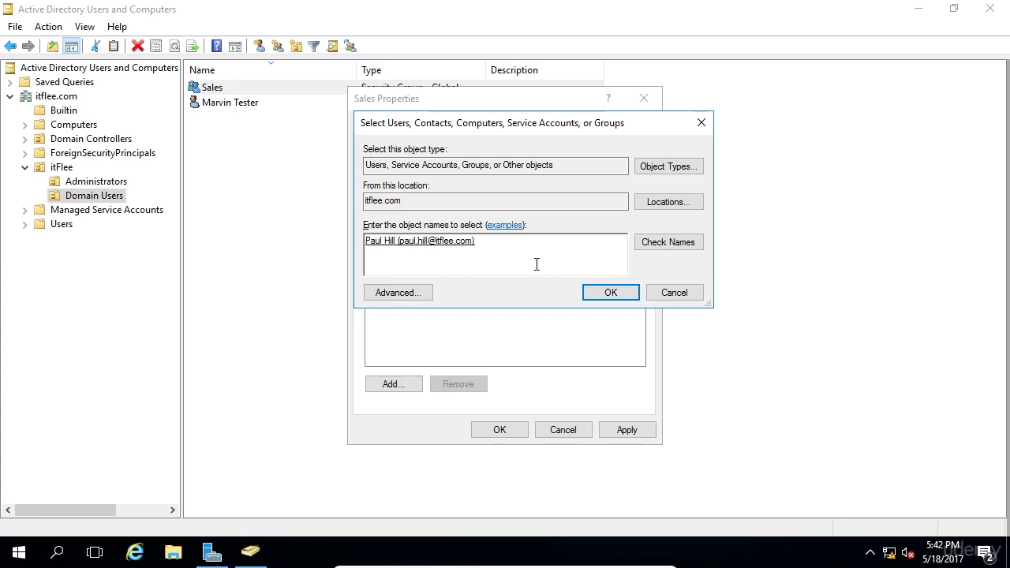
left_click(610, 293)
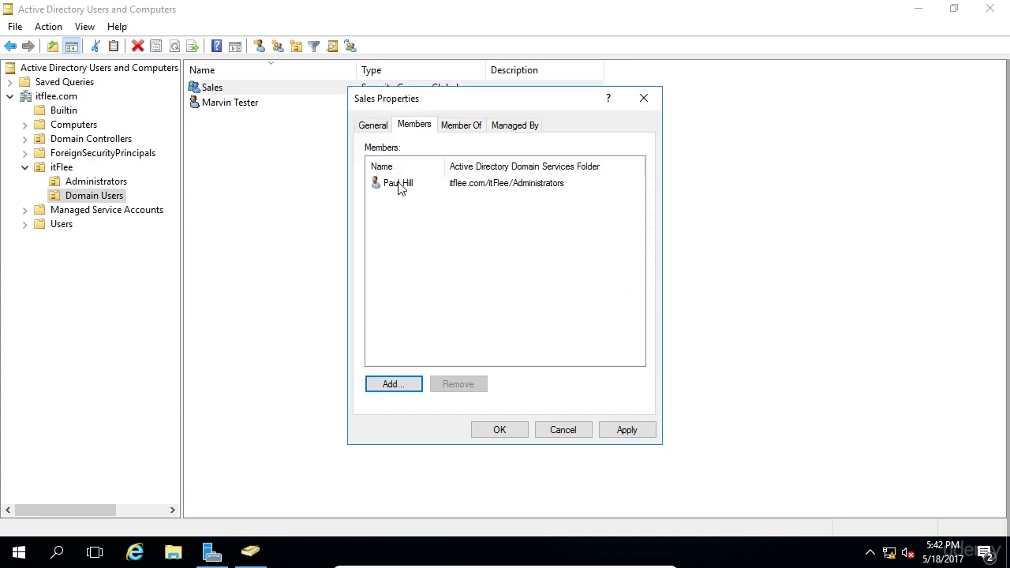
left_click(637, 428)
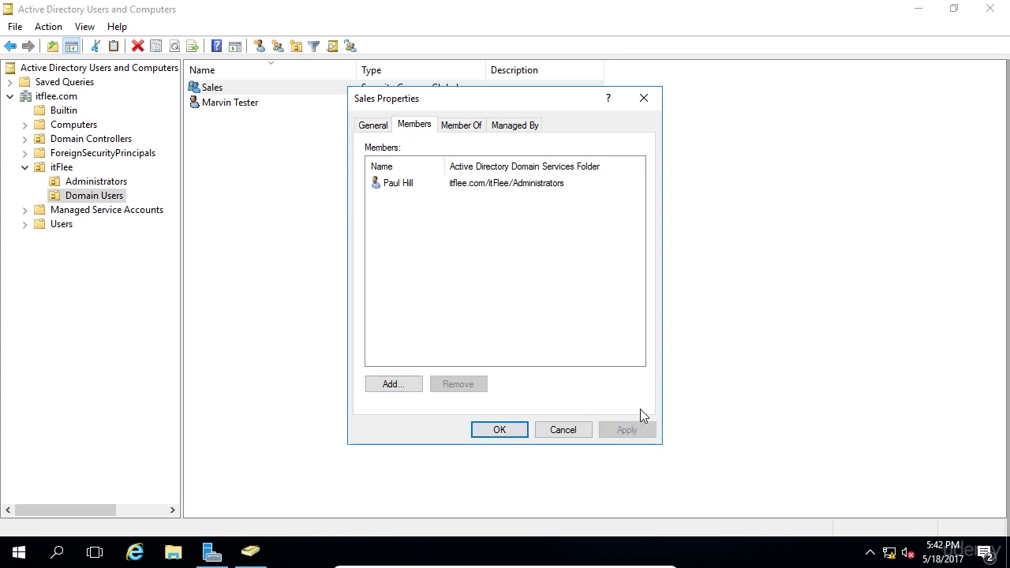
Make Sales a member of the Administrators group and apply the change.
left_click(457, 126)
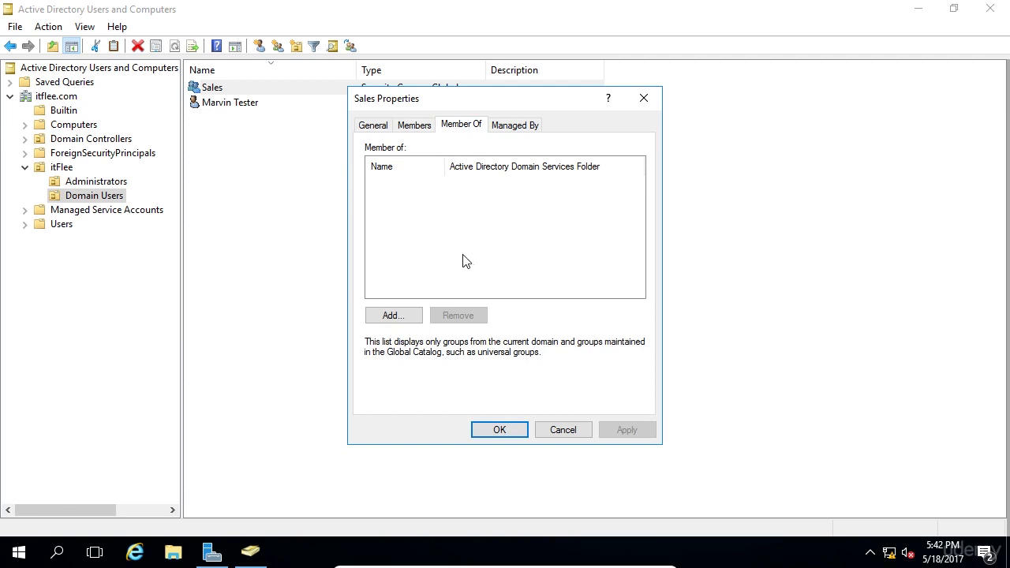
left_click(387, 316)
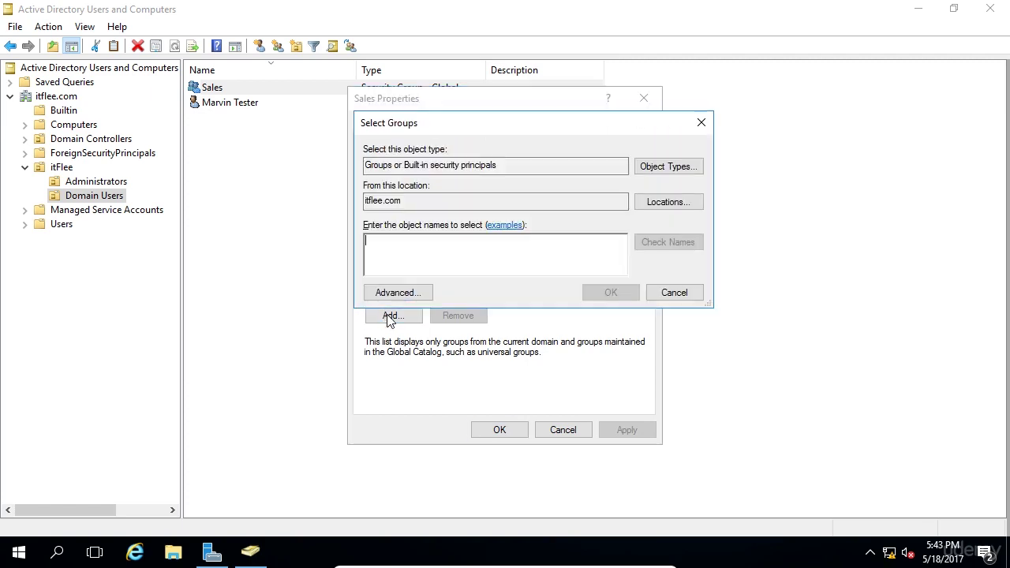
type("Administrators")
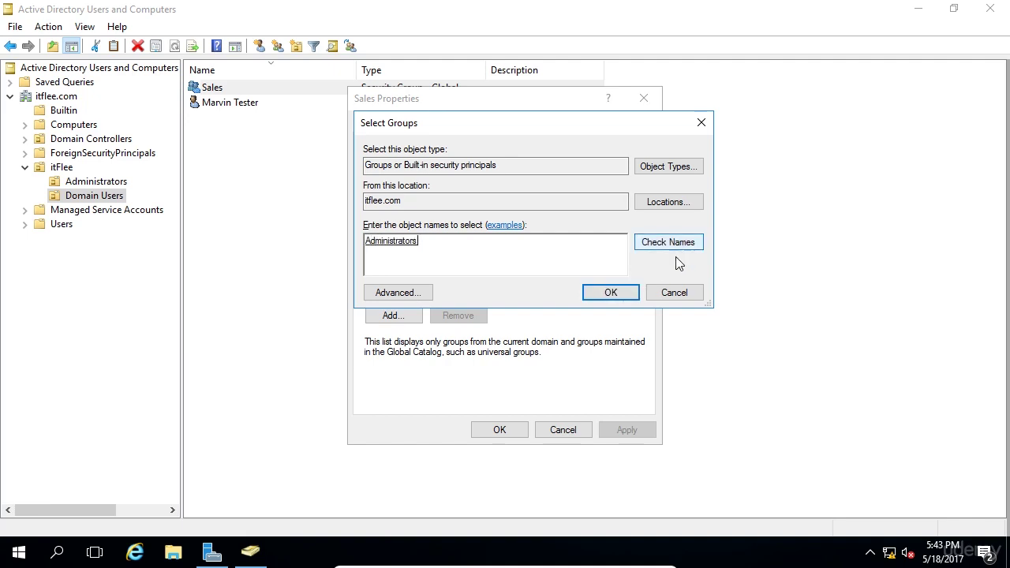
left_click(609, 292)
left_click(503, 192)
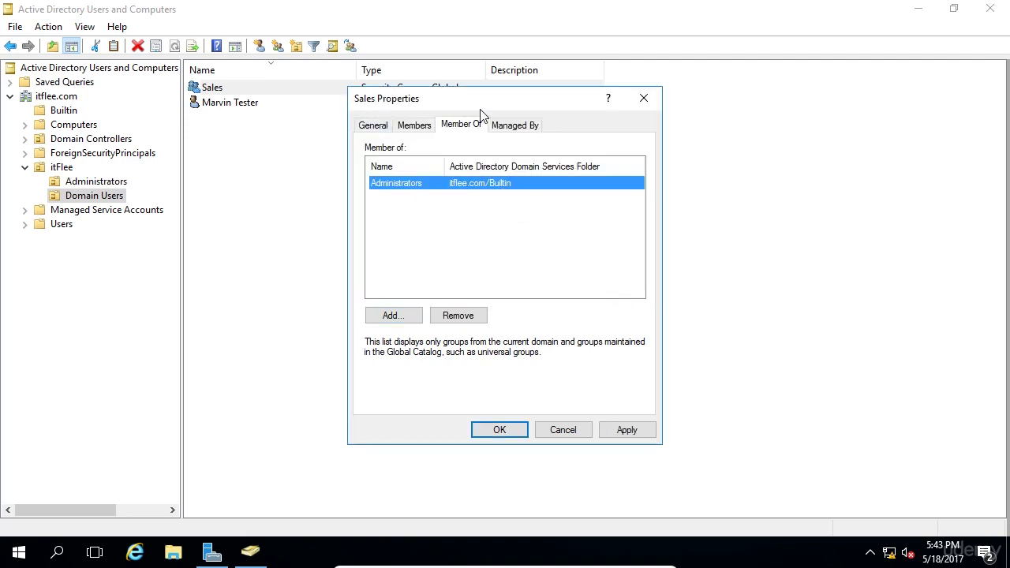
left_click(626, 430)
Review the Sales Members and Member Of tabs, then close its properties with OK.
left_click(514, 275)
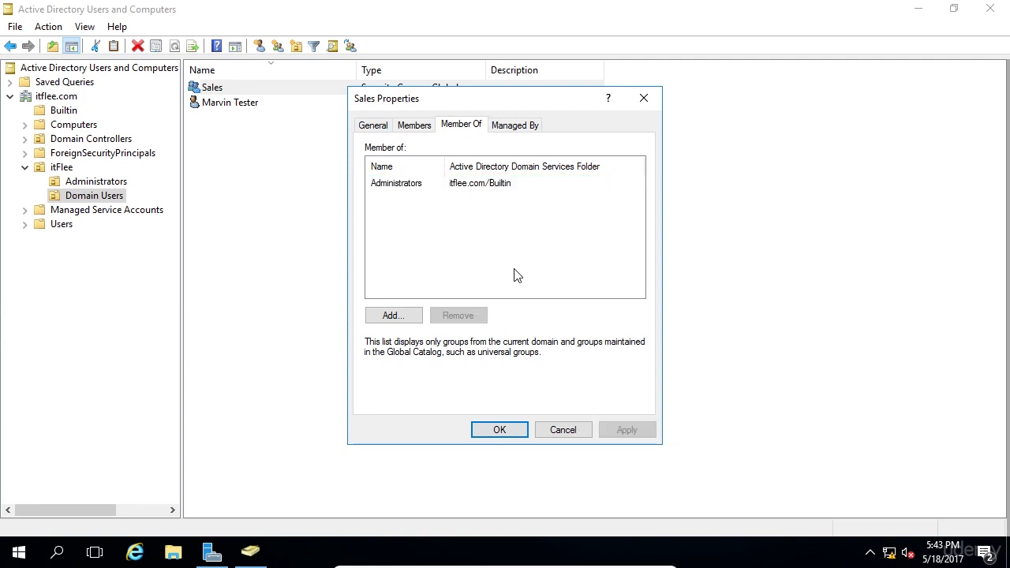
left_click(417, 126)
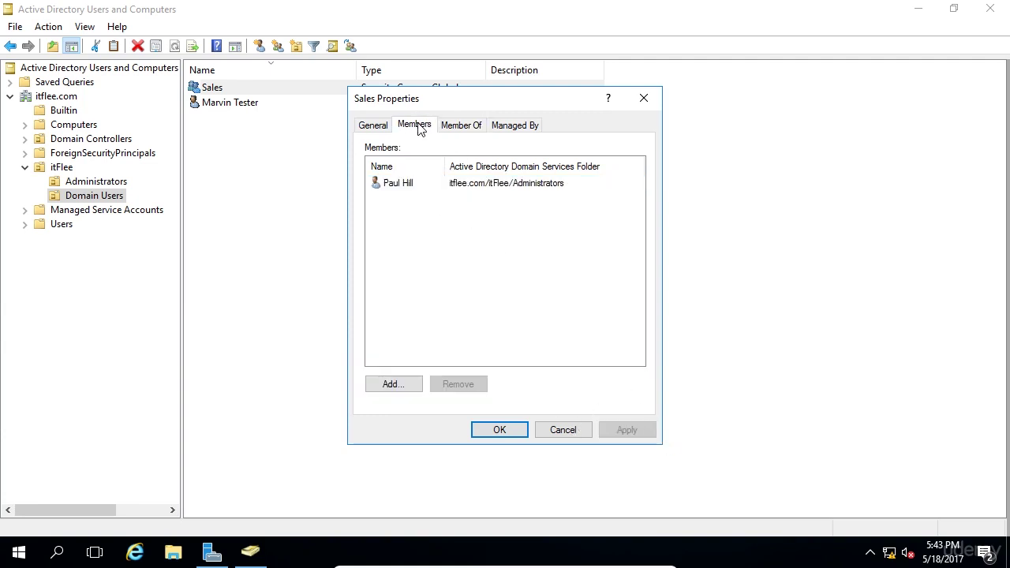
left_click(399, 183)
left_click(469, 126)
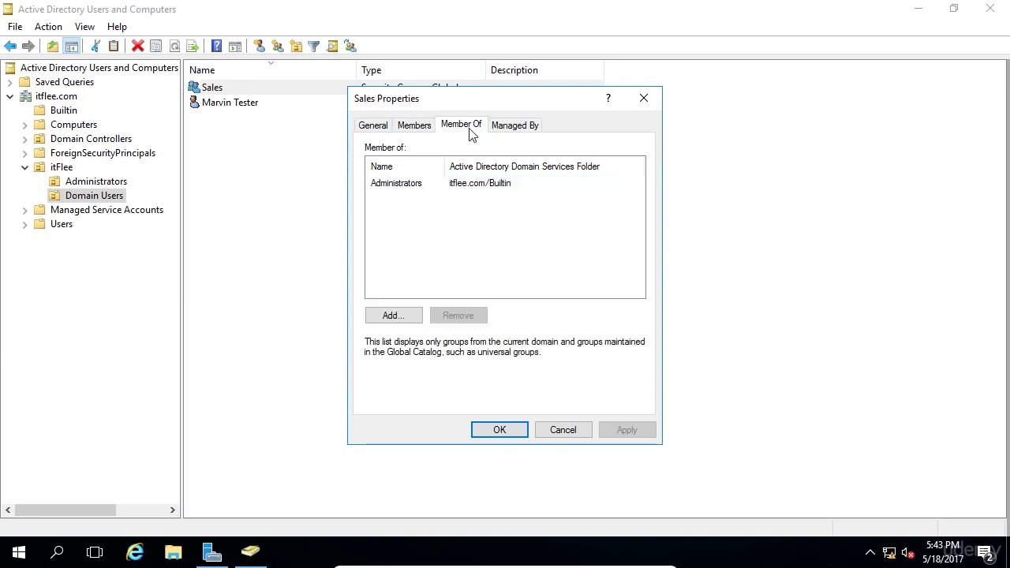
left_click(462, 186)
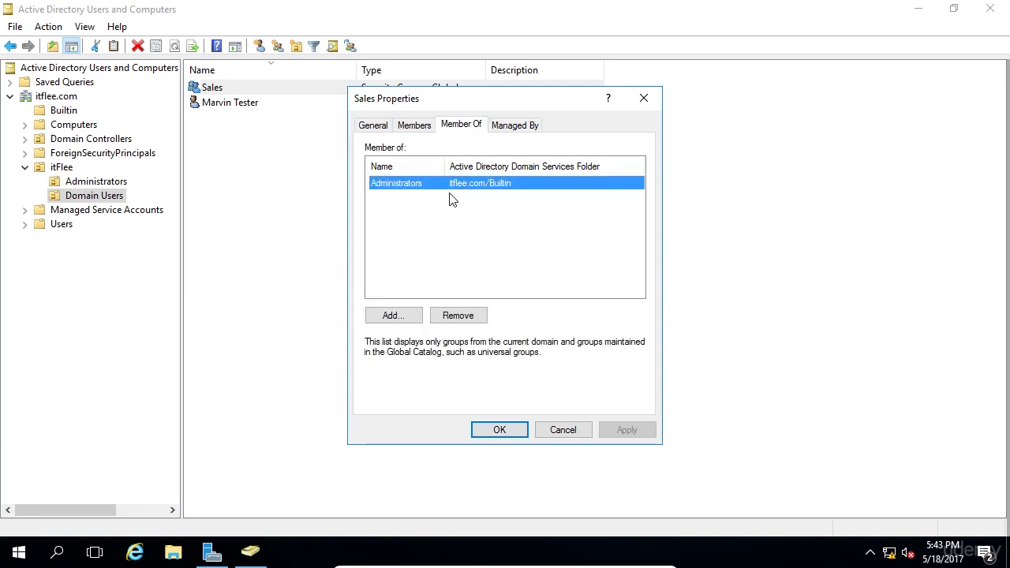
left_click(424, 126)
left_click(464, 250)
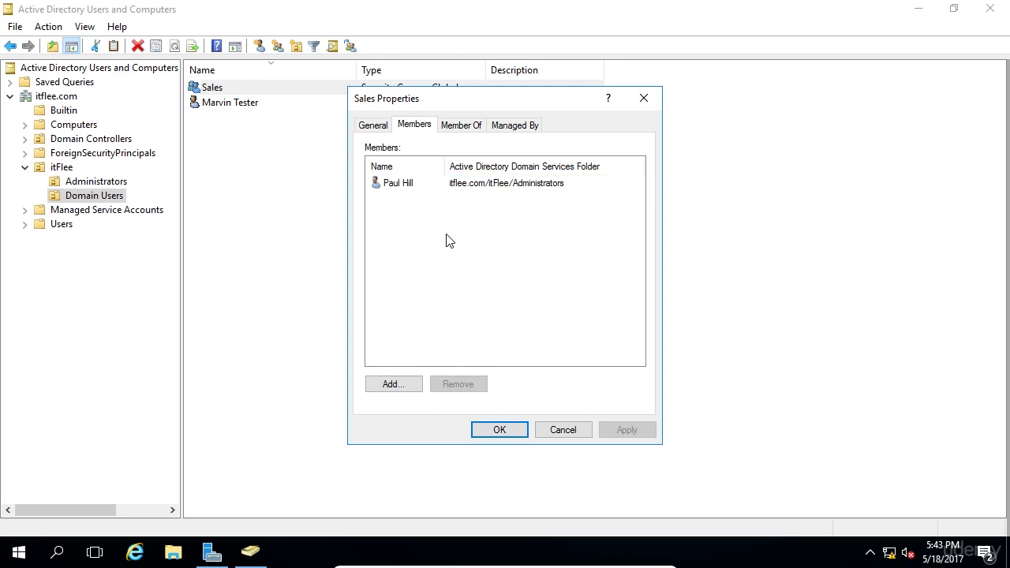
left_click(457, 126)
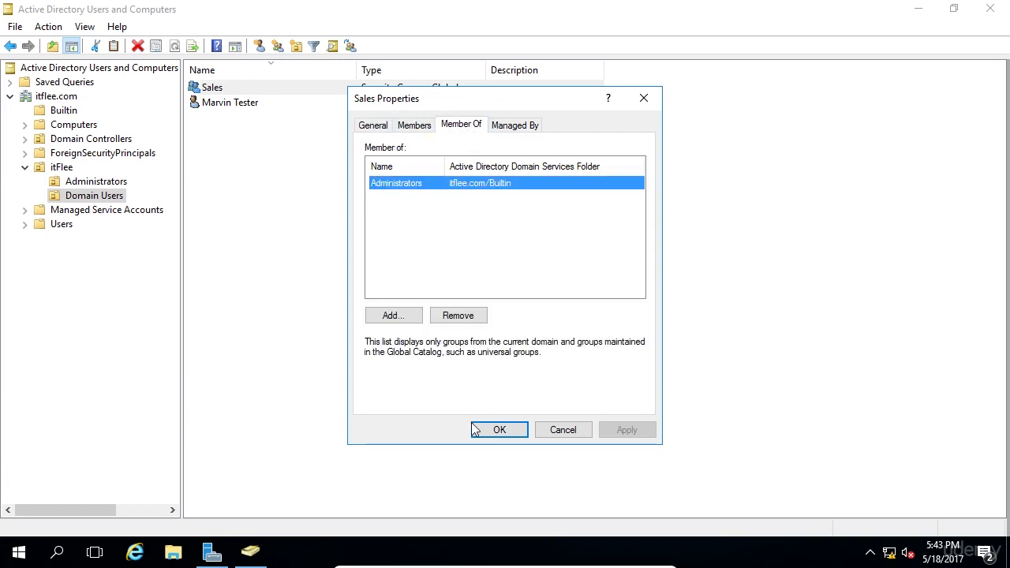
left_click(509, 435)
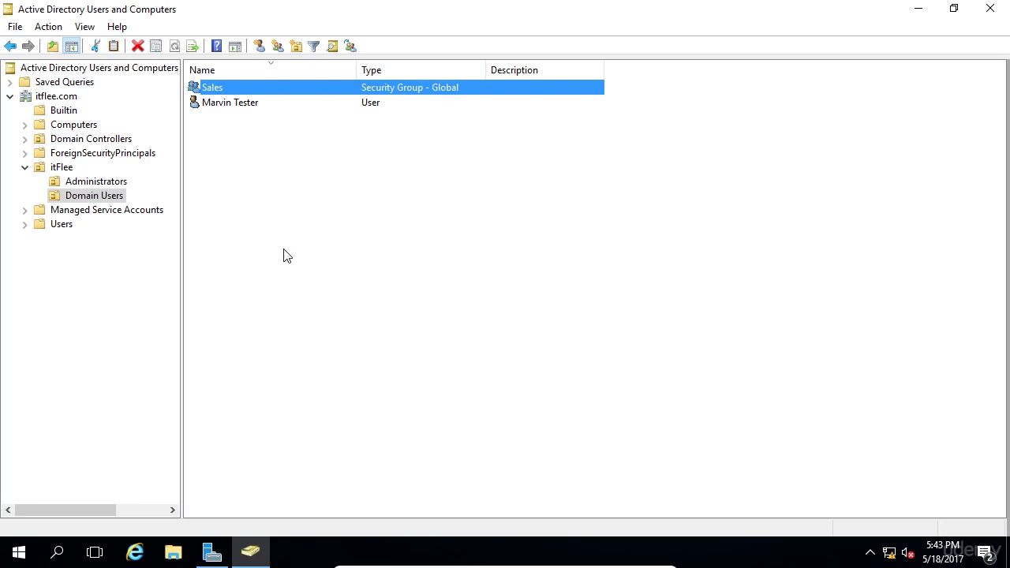
Open the Builtin Administrators group's properties to its Members list.
left_click(380, 240)
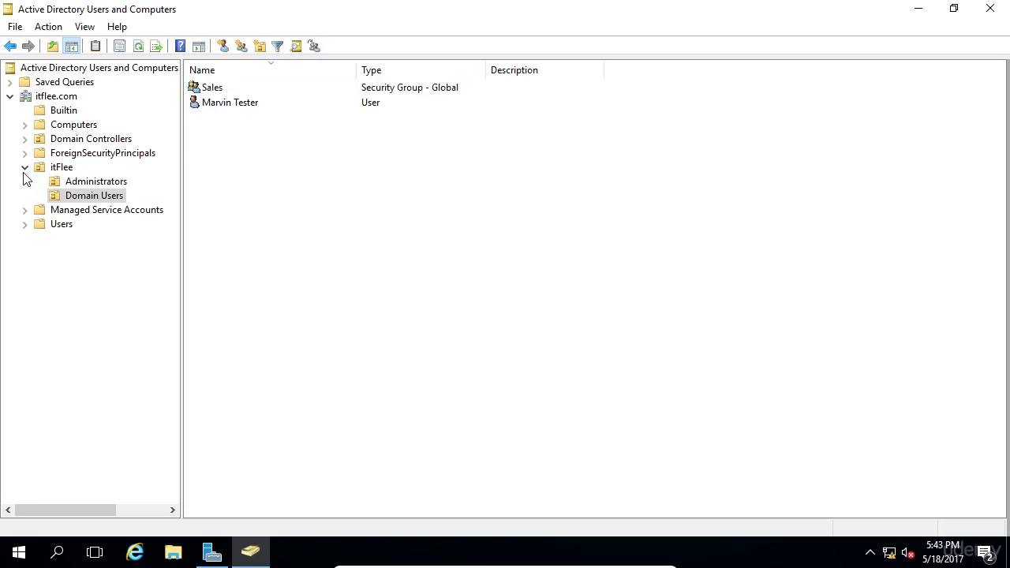
left_click(52, 111)
left_click(254, 120)
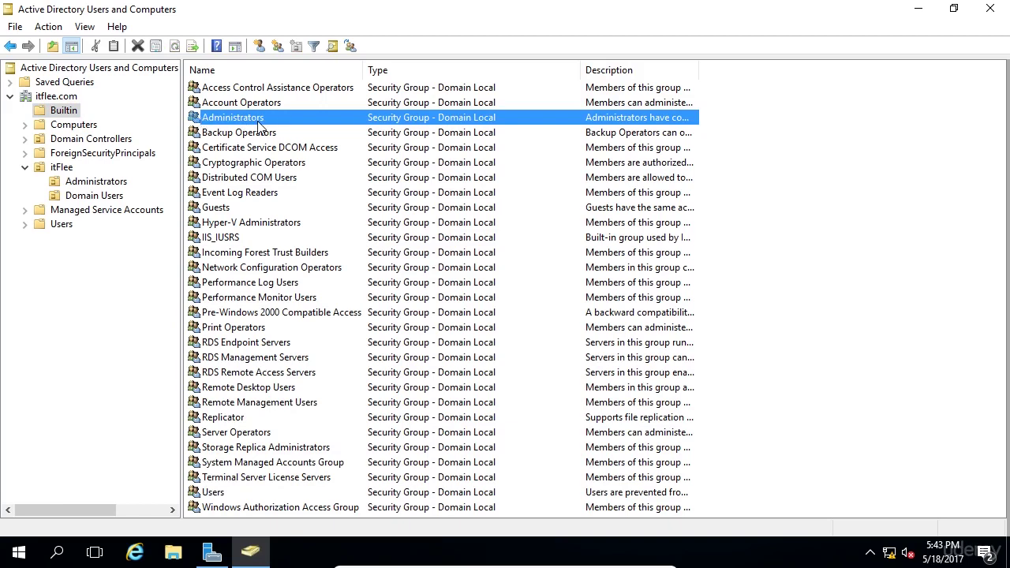
double_click(259, 126)
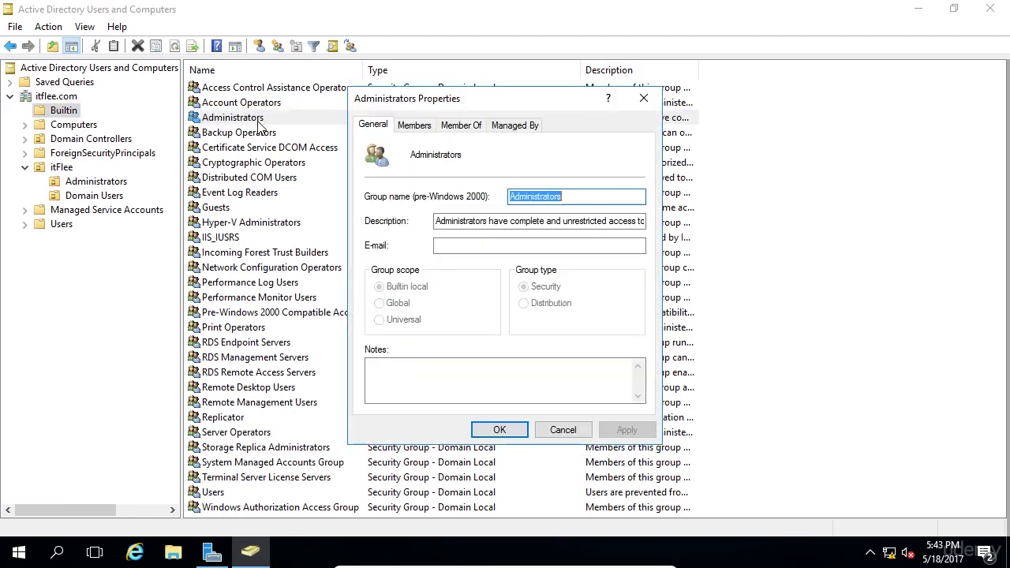
left_click(413, 126)
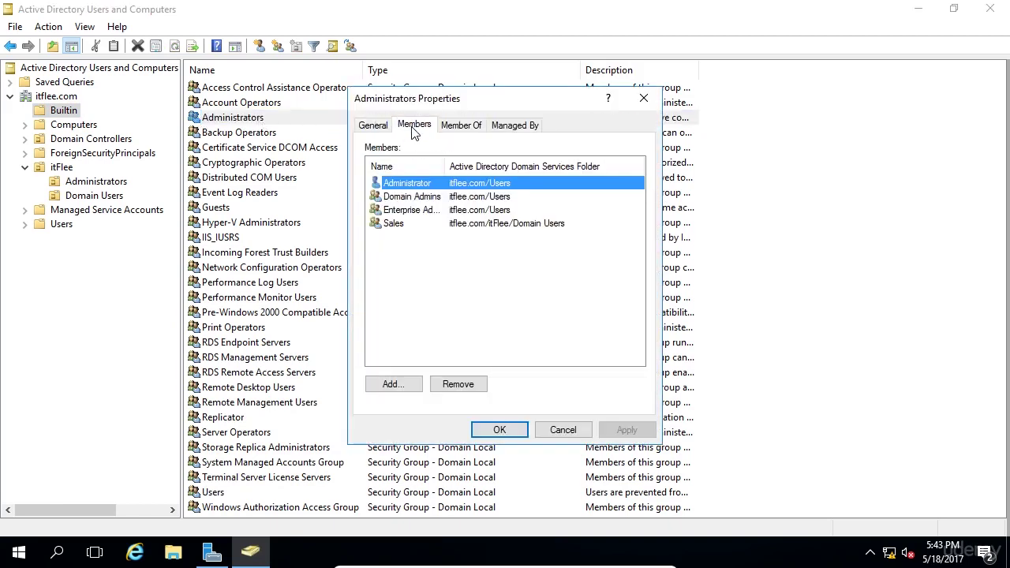
Inspect the Sales group's Members and Member Of tabs from the Administrators list, then close it.
left_click(508, 227)
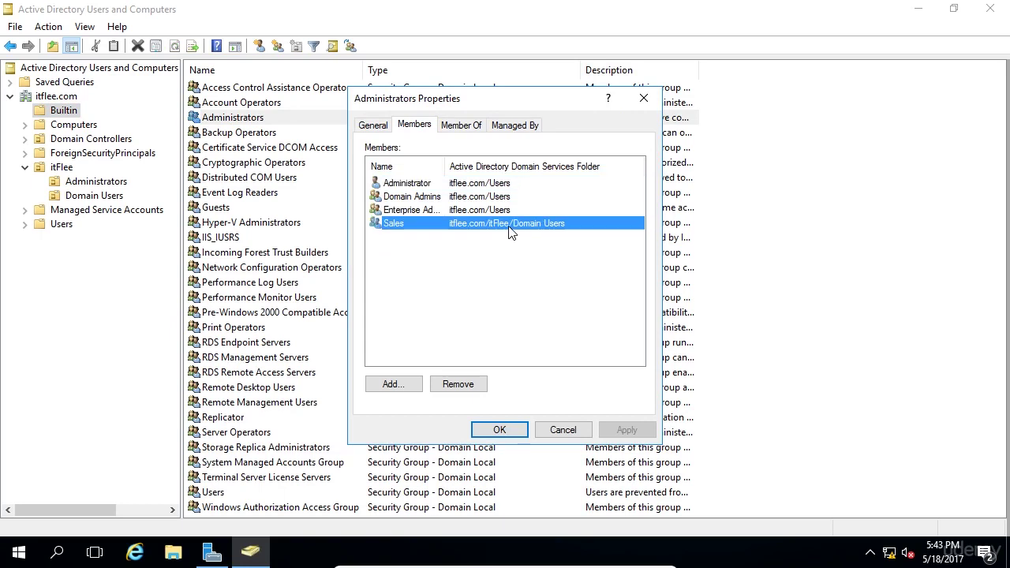
double_click(445, 226)
left_click_drag(469, 133, 684, 148)
left_click(667, 168)
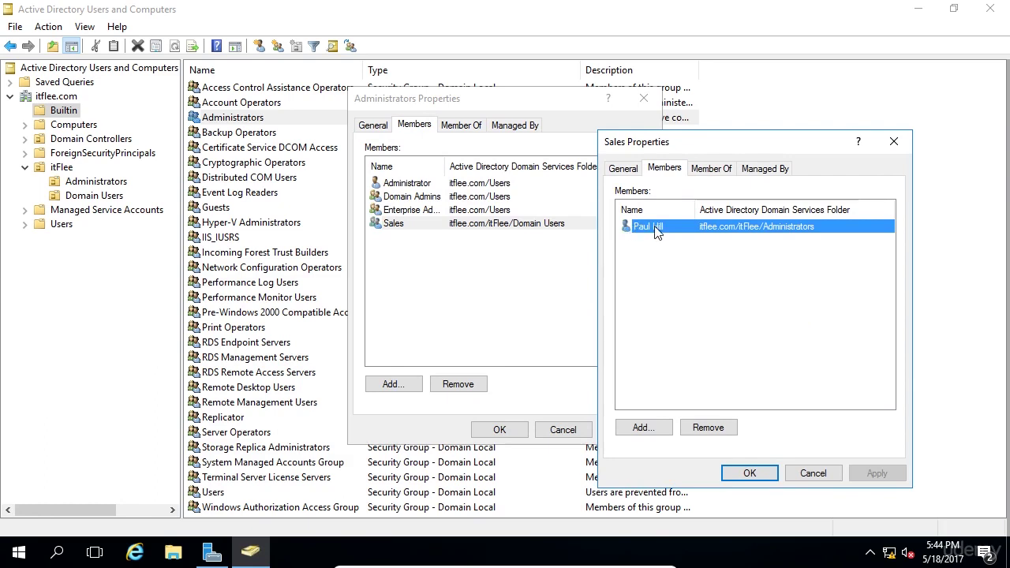
left_click(697, 176)
left_click(458, 264)
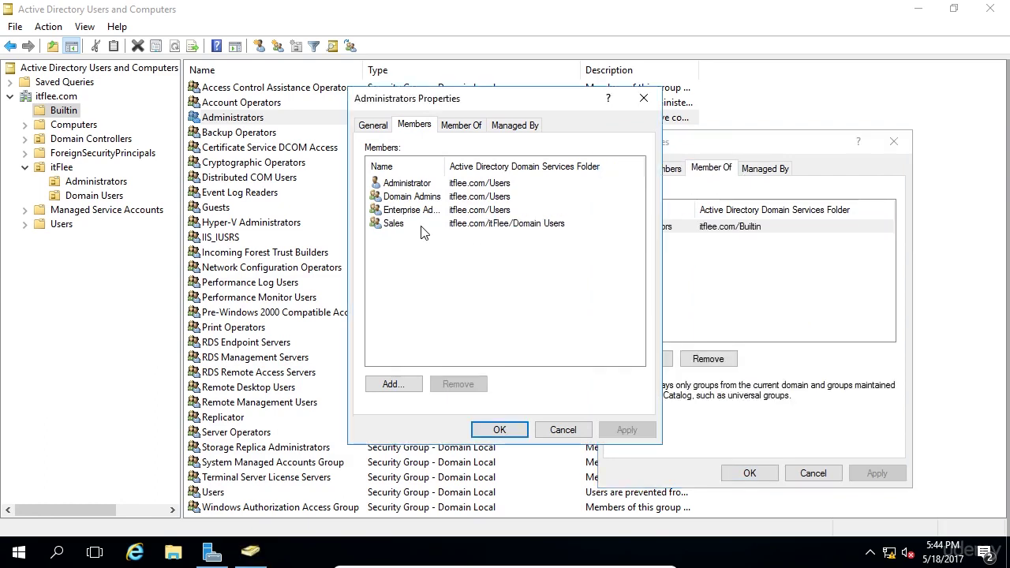
left_click(418, 227)
left_click(714, 276)
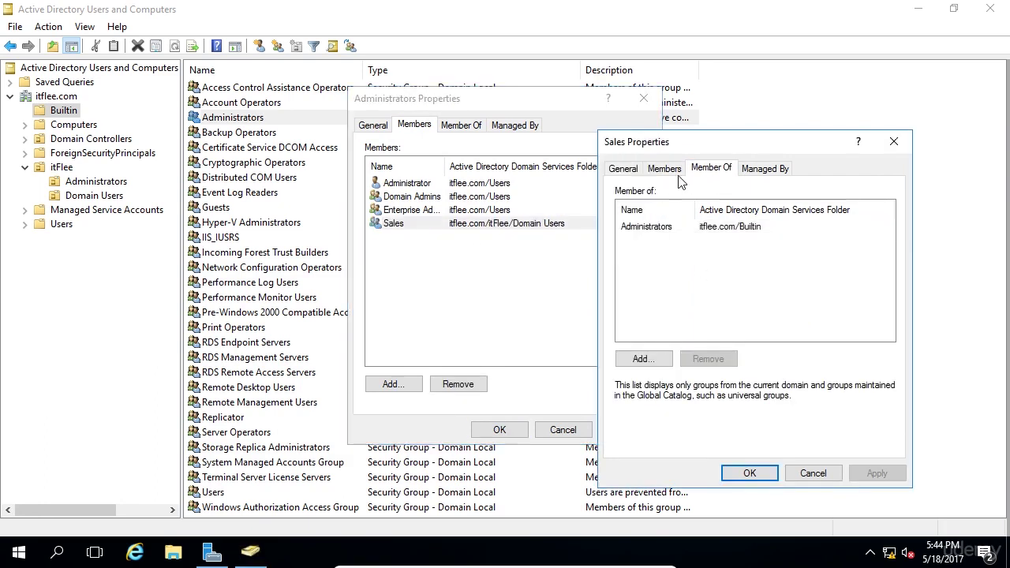
left_click(676, 167)
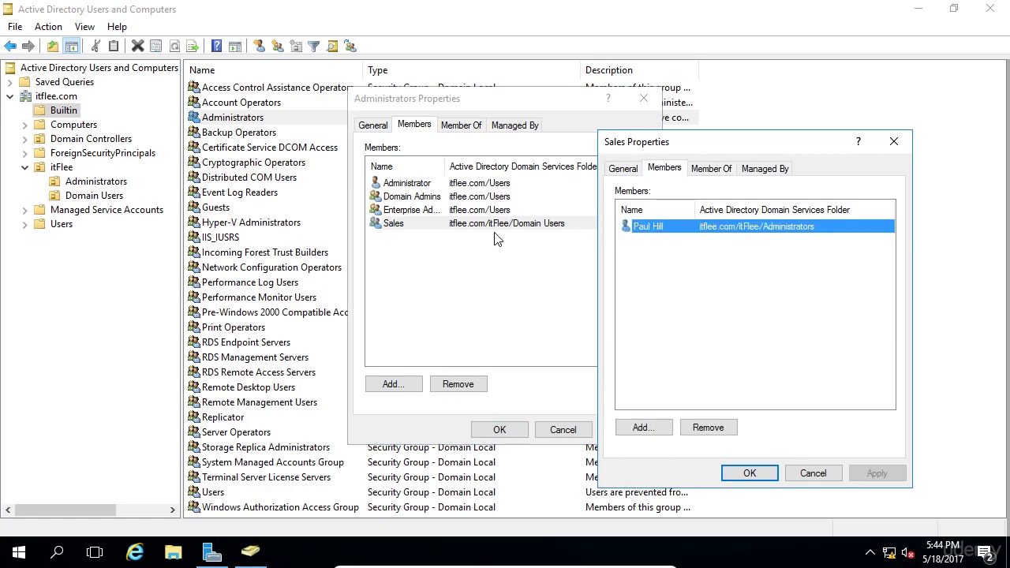
left_click(748, 474)
Remove Sales from the Administrators group, apply, and close its properties.
left_click(467, 384)
left_click(561, 334)
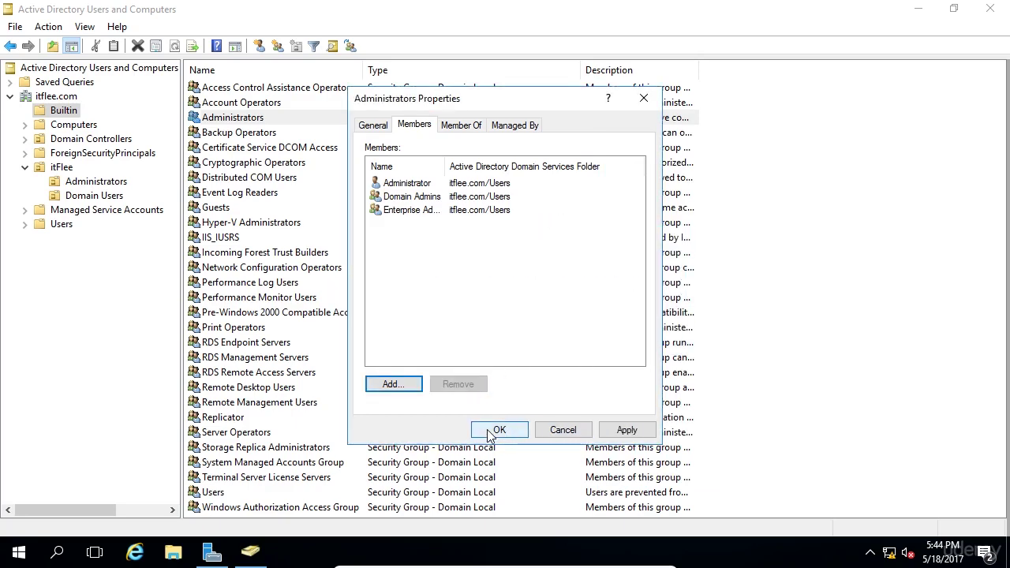
left_click(617, 430)
left_click(491, 433)
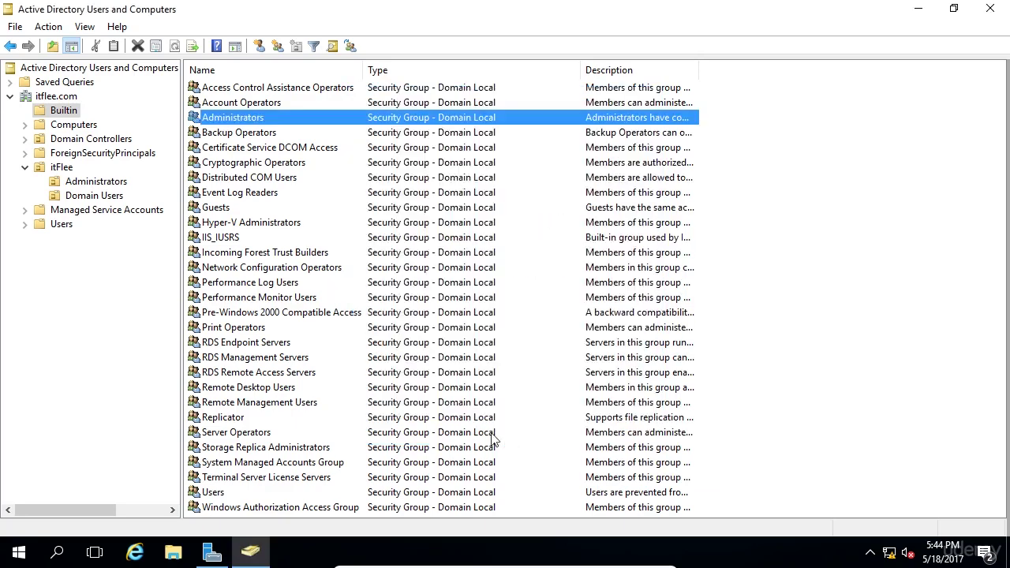
Delete the Sales group from the Domain Users OU.
left_click(94, 196)
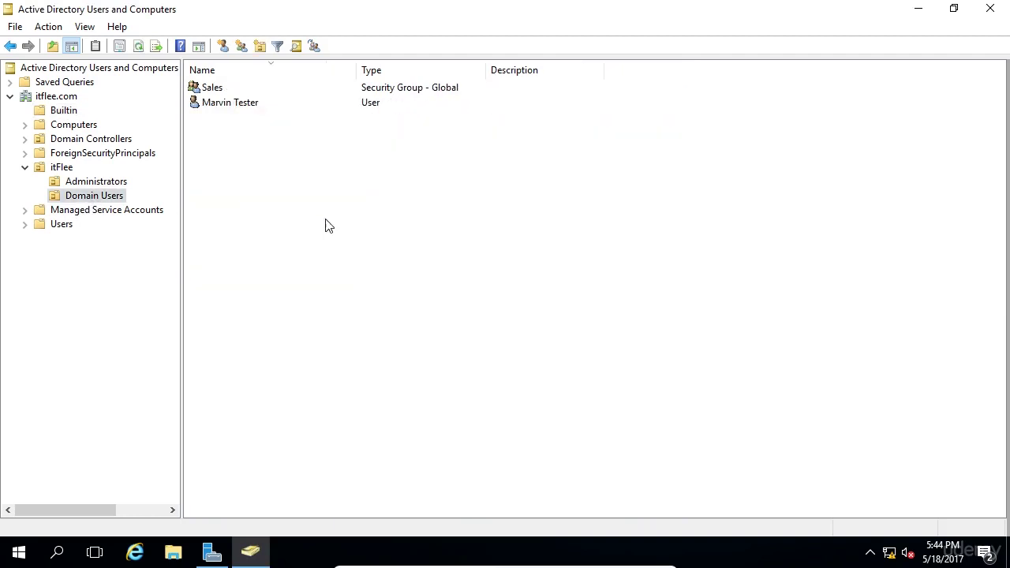
right_click(204, 86)
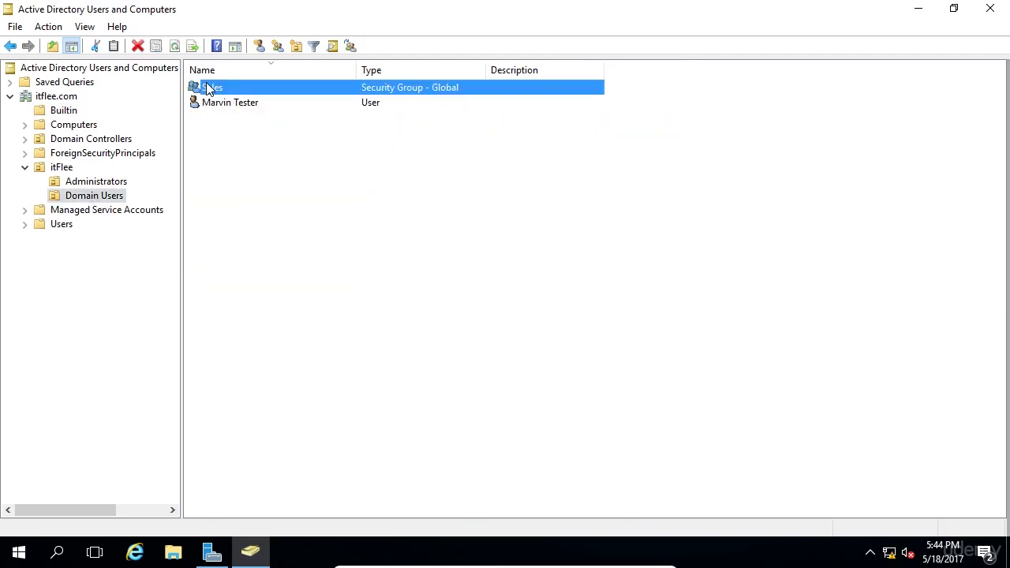
left_click(206, 102)
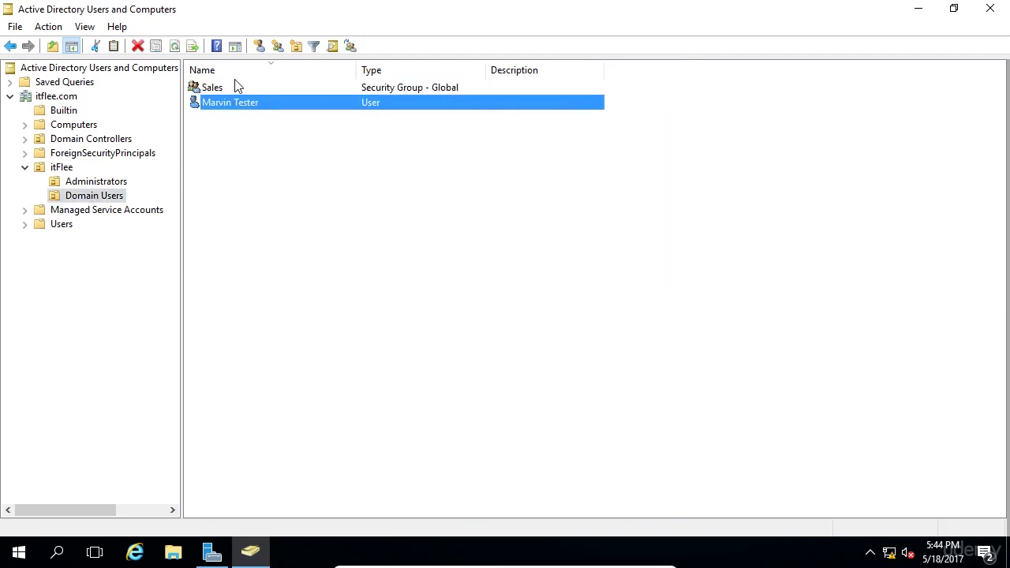
left_click(209, 87)
right_click(218, 87)
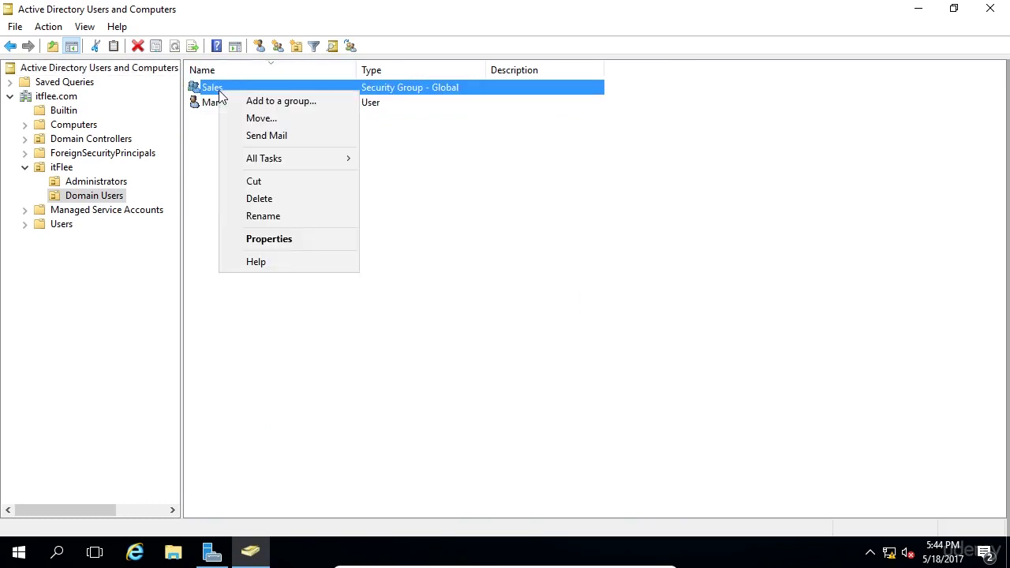
left_click(277, 201)
left_click(567, 333)
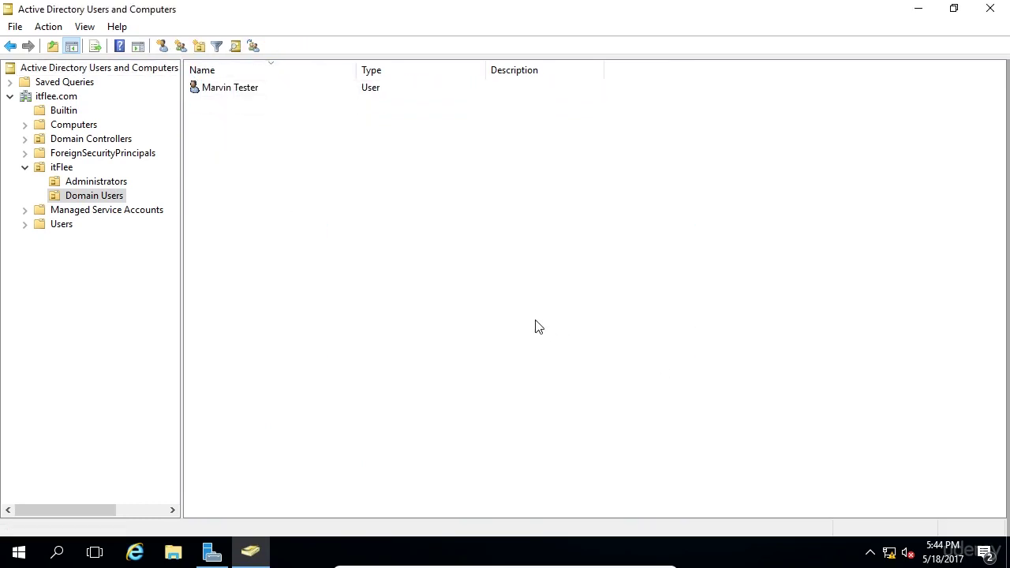